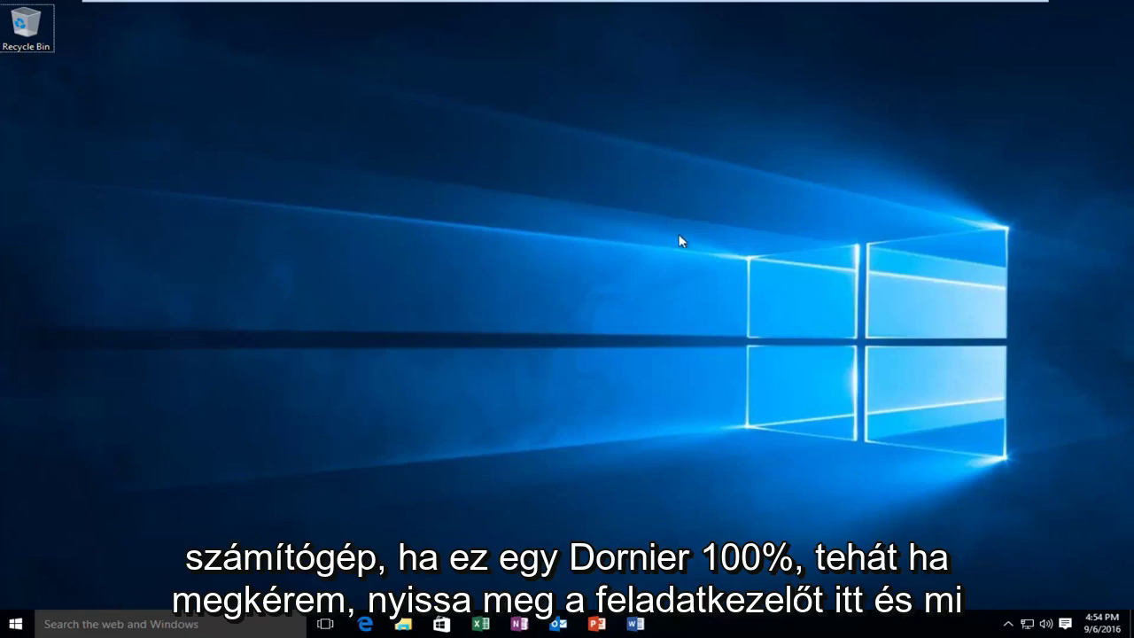
Bring up the taskbar context menu to reach the Task Manager option.
{"action": "right_click", "coordinate": [783, 624]}
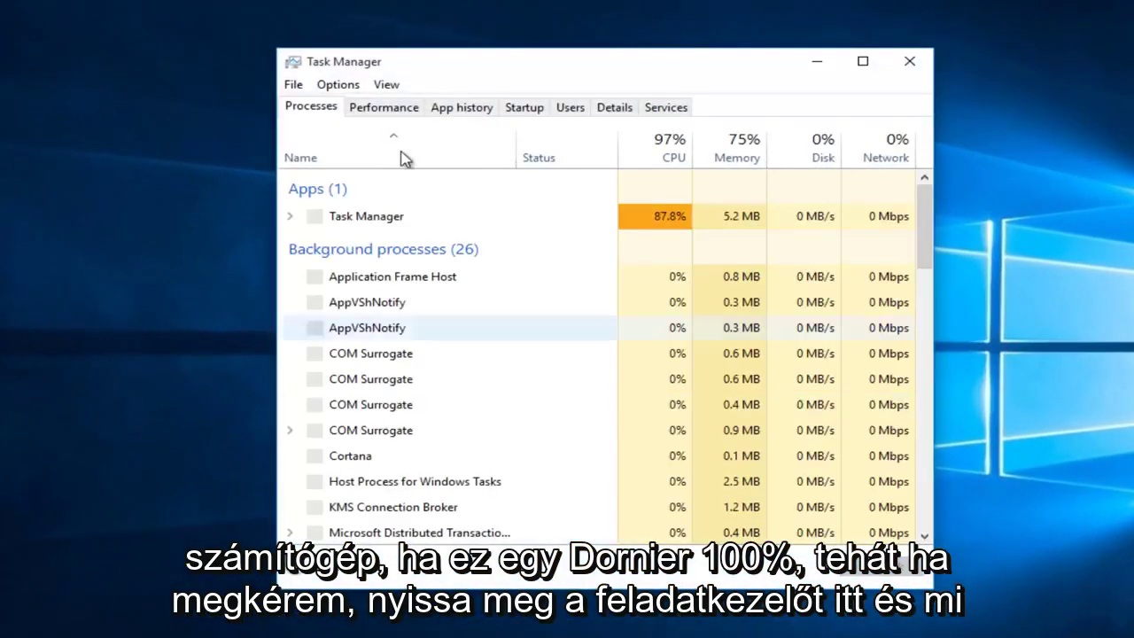
Review the Disk 0 (C:) activity graphs on the Performance view, then close Task Manager.
{"action": "left_click", "coordinate": [384, 109]}
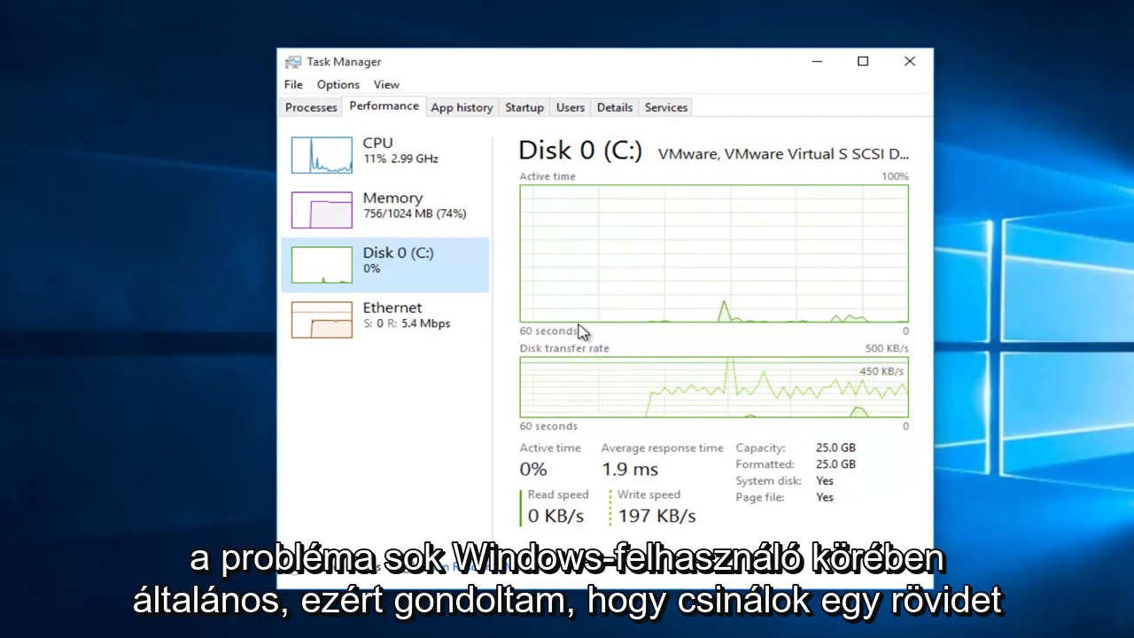
{"action": "mouse_move", "coordinate": [580, 328]}
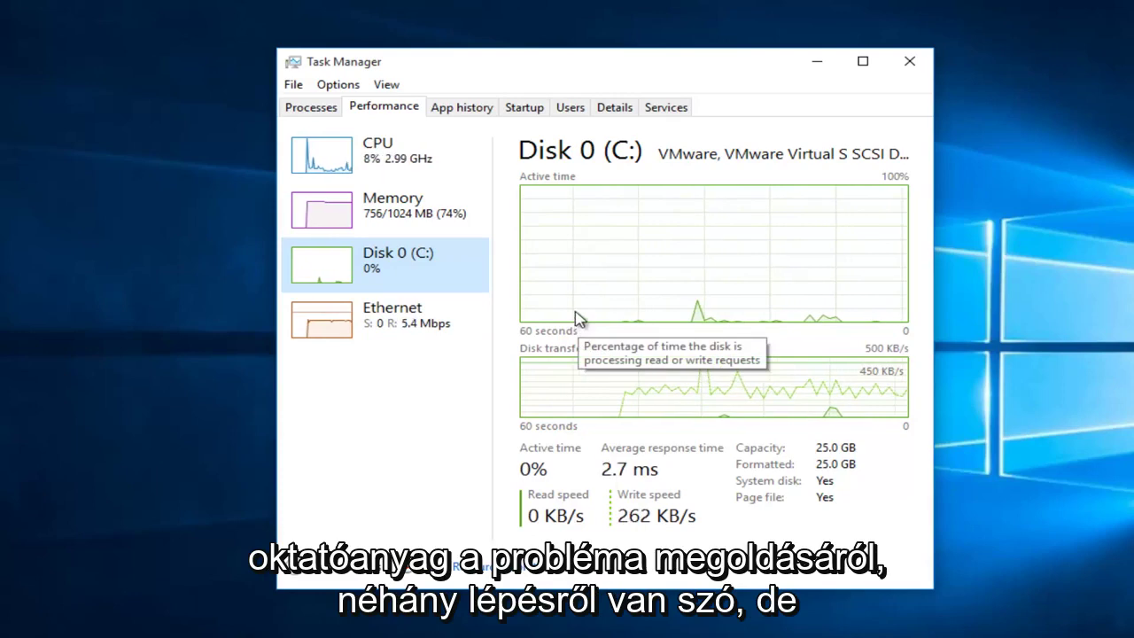
{"action": "left_click", "coordinate": [914, 67]}
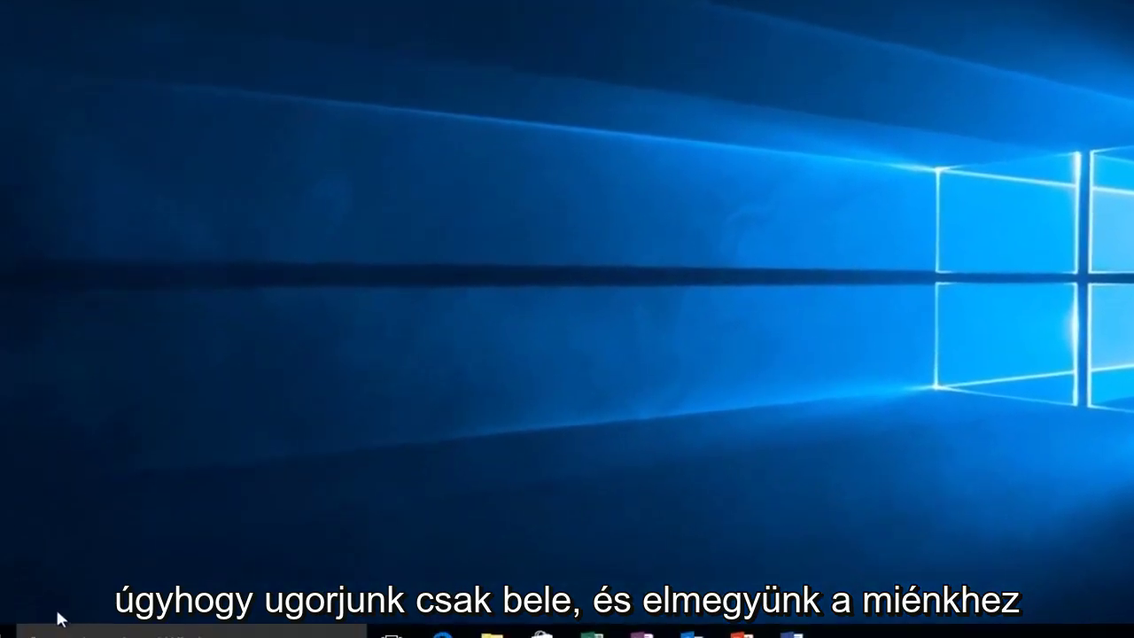
Run services.msc from the Run dialog to open the Services console.
{"action": "right_click", "coordinate": [23, 620]}
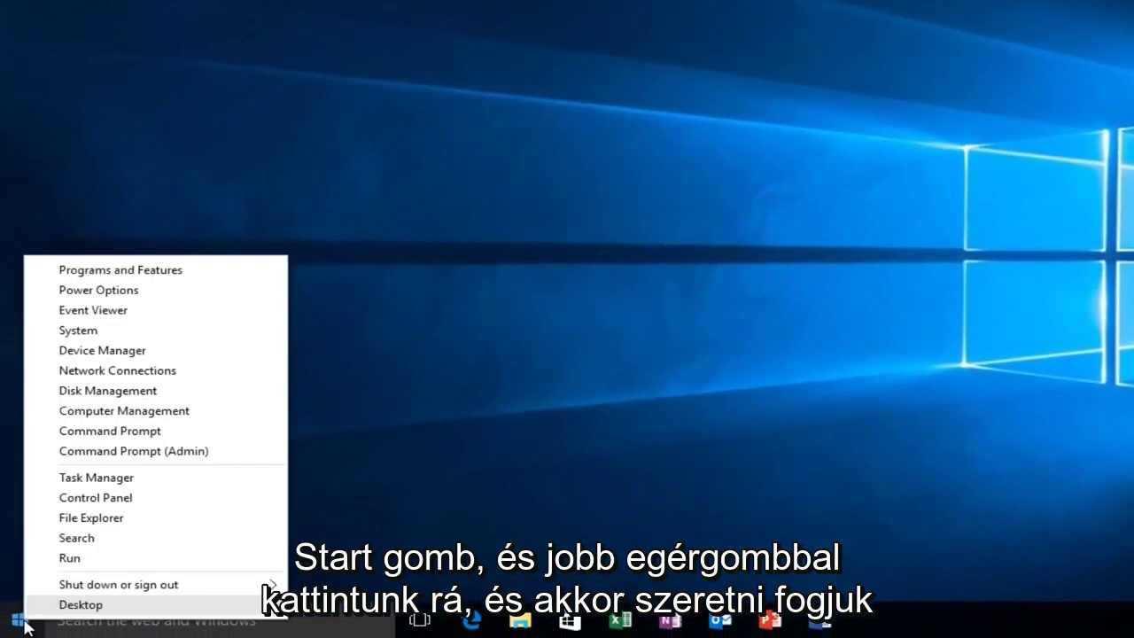
{"action": "left_click", "coordinate": [71, 558]}
{"action": "type", "text": "se"}
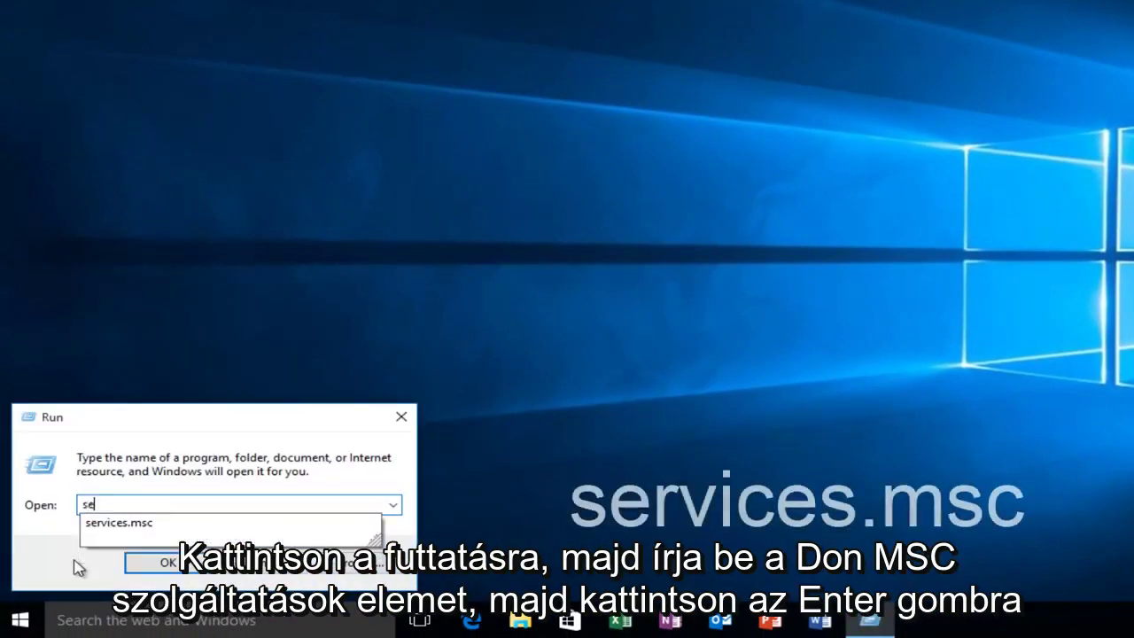
{"action": "type", "text": "rvices.msc"}
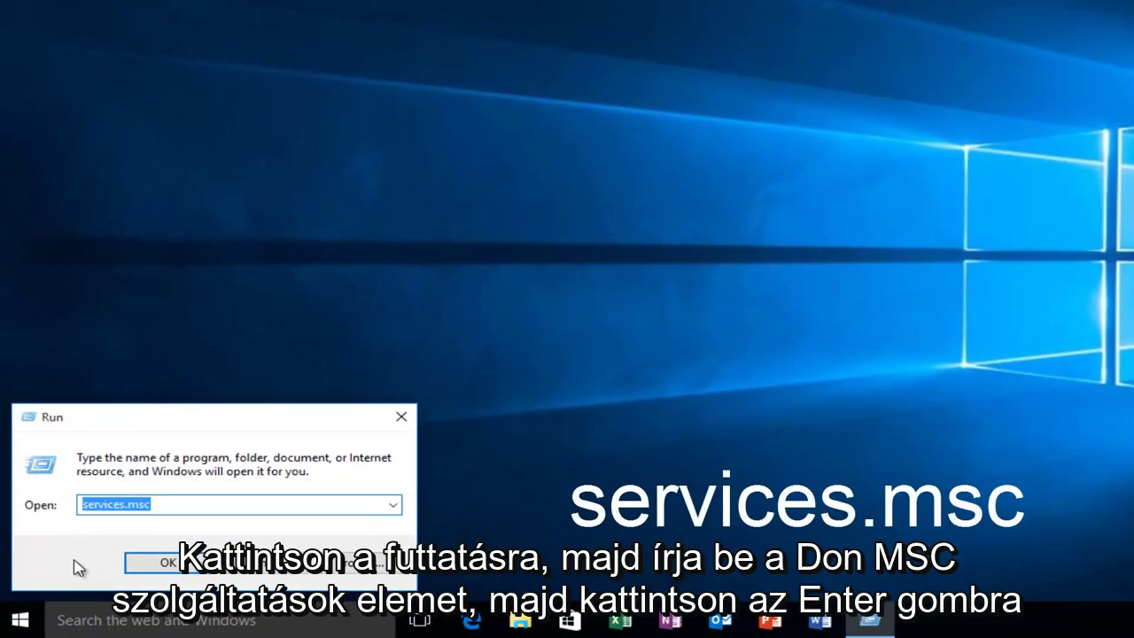
{"action": "key", "text": "Return"}
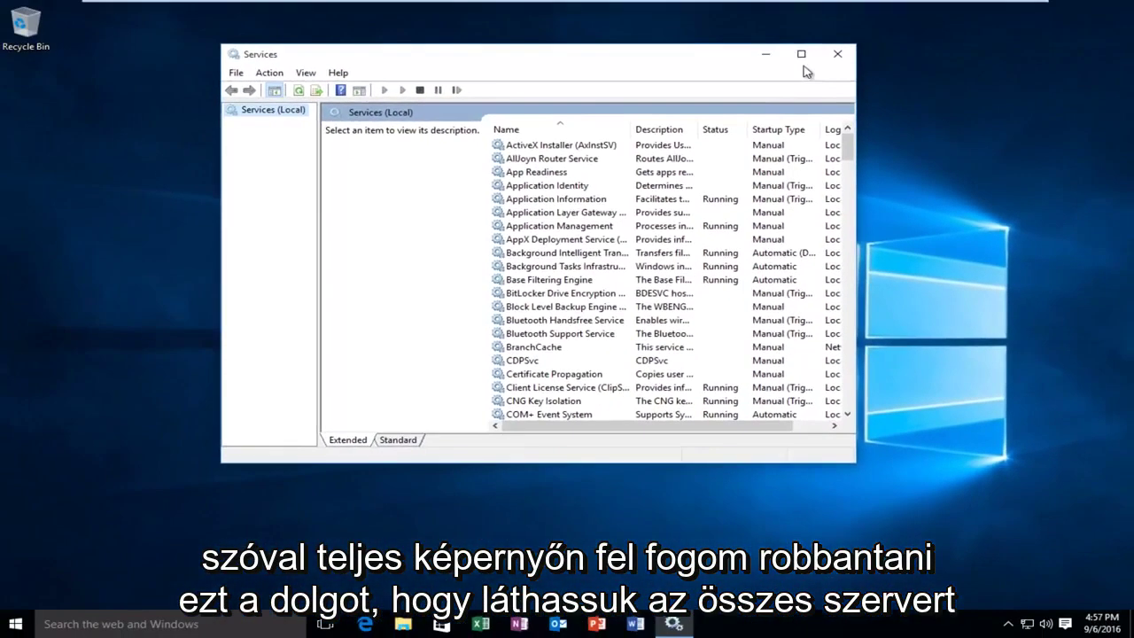
Maximize Services, widen the Name column, and scroll down to select Superfetch.
{"action": "left_click", "coordinate": [801, 55]}
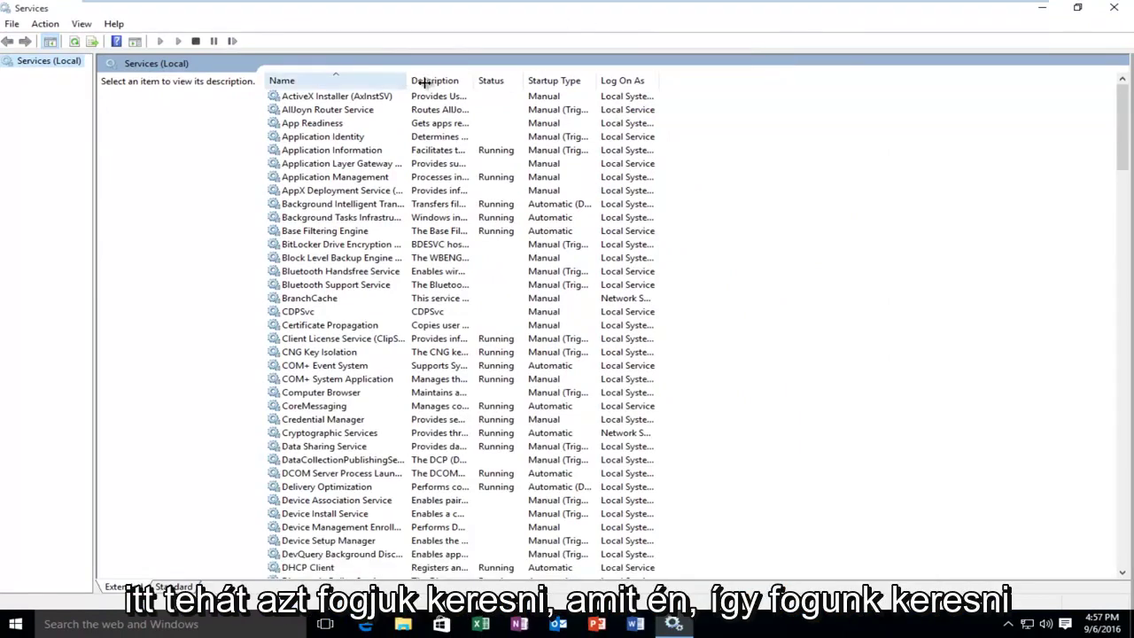
{"action": "left_click_drag", "start_coordinate": [408, 80], "coordinate": [495, 81]}
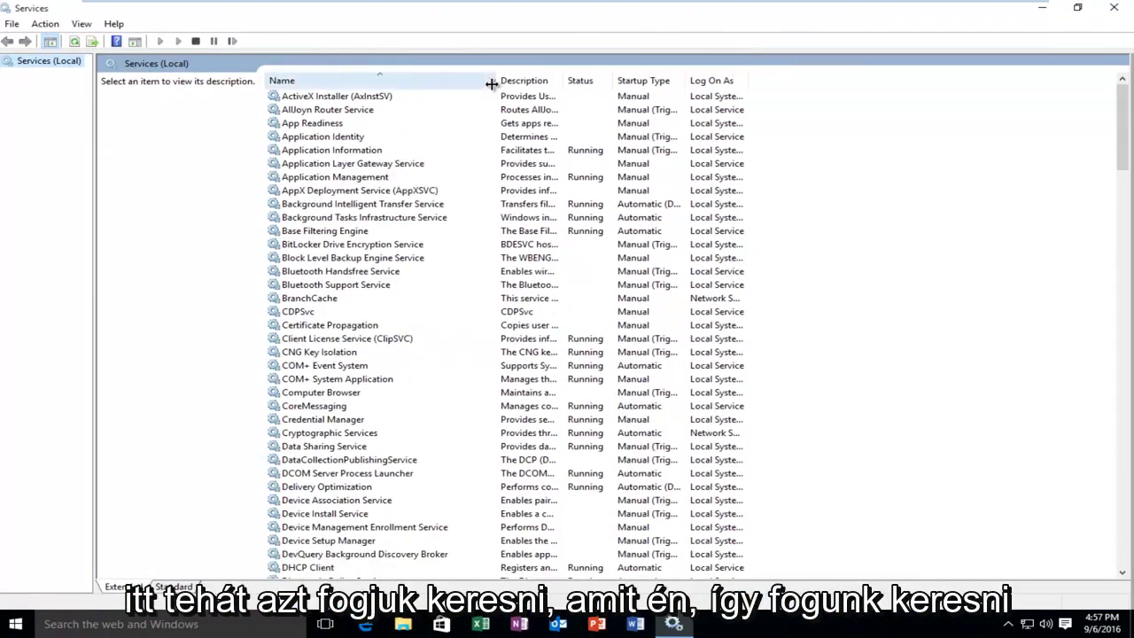
{"action": "left_click", "coordinate": [336, 272]}
{"action": "left_click", "coordinate": [221, 401]}
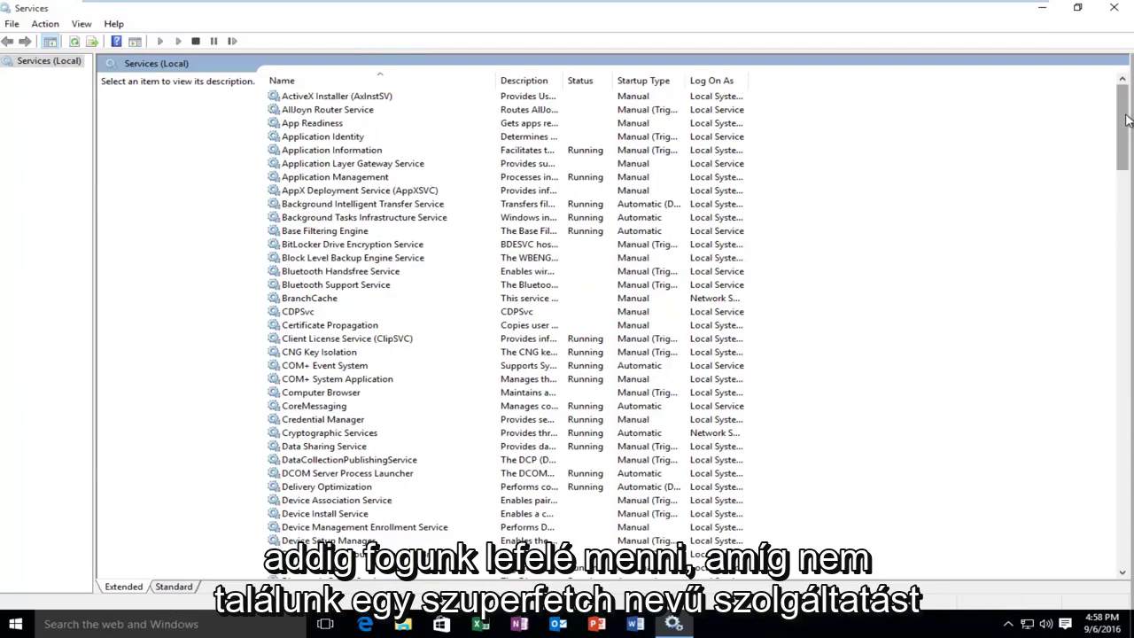
{"action": "left_click_drag", "start_coordinate": [1127, 122], "coordinate": [1124, 383]}
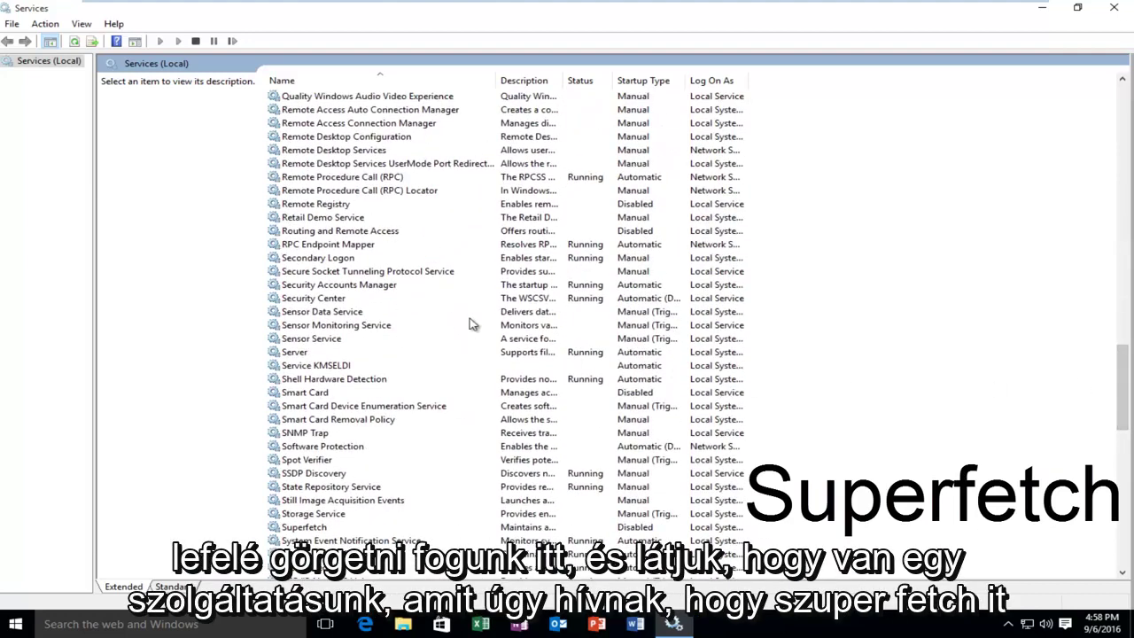
{"action": "left_click", "coordinate": [297, 526]}
{"action": "scroll", "coordinate": [295, 460], "scroll_direction": "down", "scroll_amount": 3}
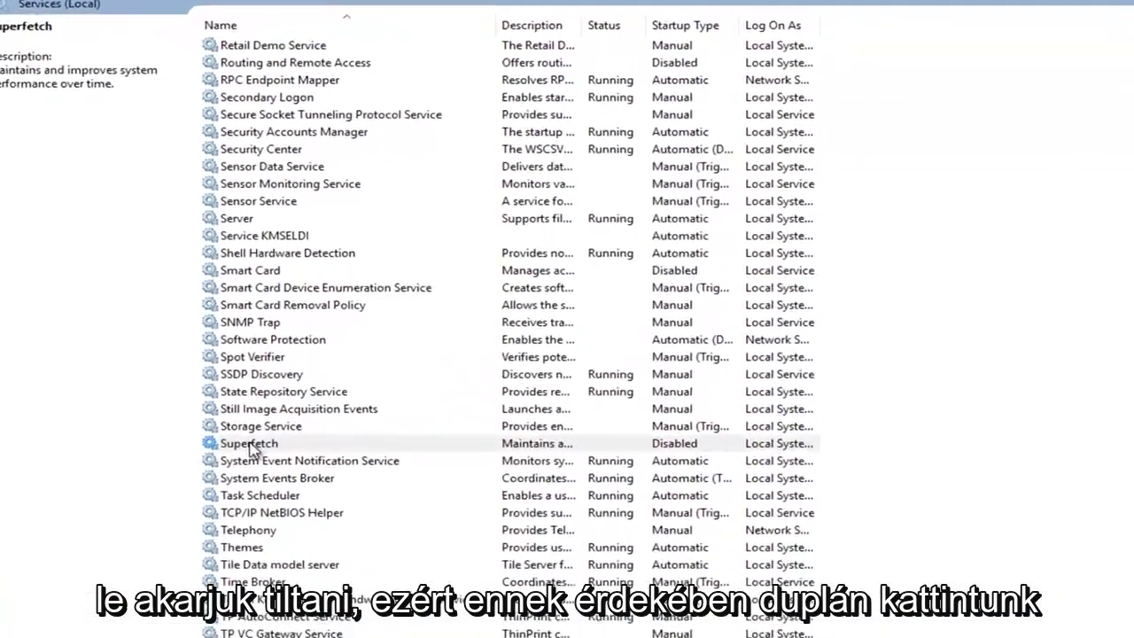
Set Superfetch's startup type to Disabled, apply and confirm it, then close Services.
{"action": "double_click", "coordinate": [305, 406]}
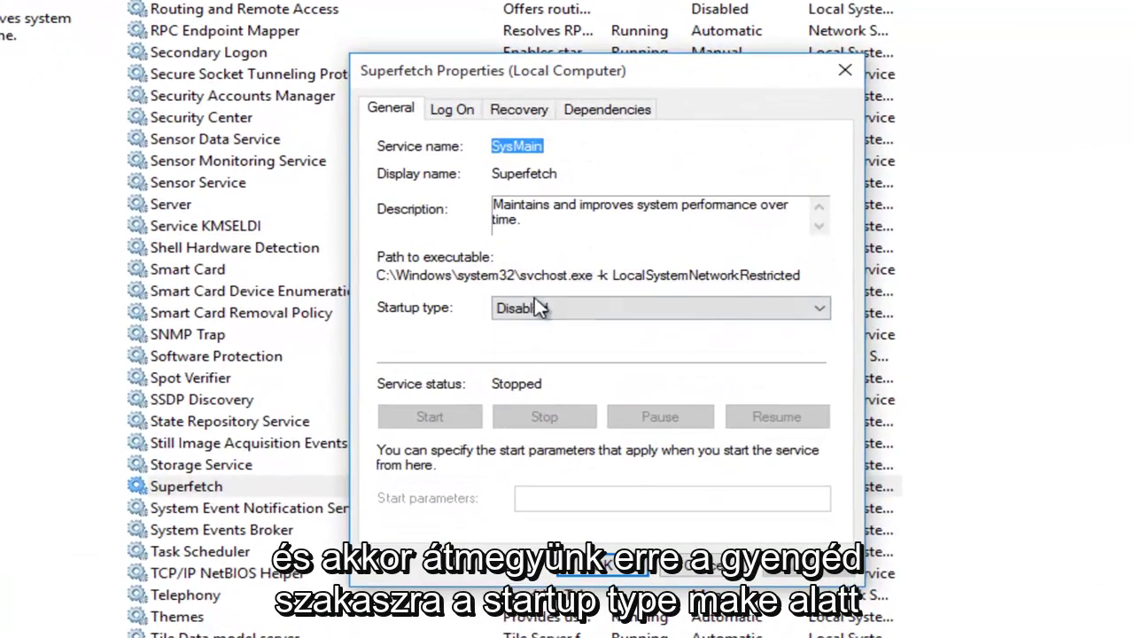
{"action": "left_click", "coordinate": [520, 294]}
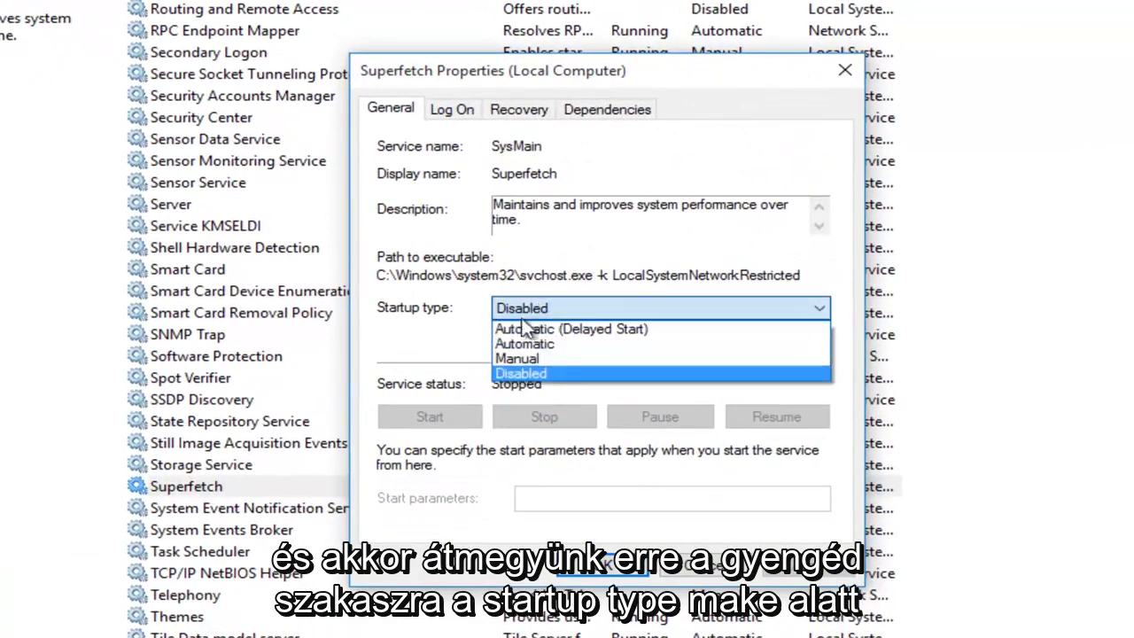
{"action": "left_click", "coordinate": [522, 373]}
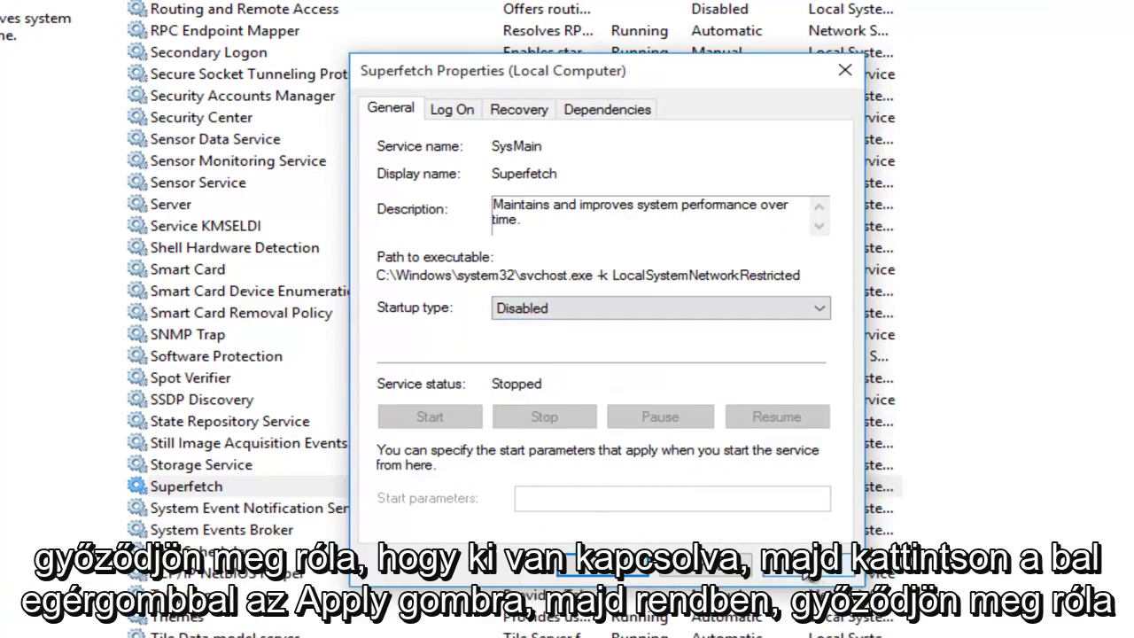
{"action": "left_click", "coordinate": [837, 567]}
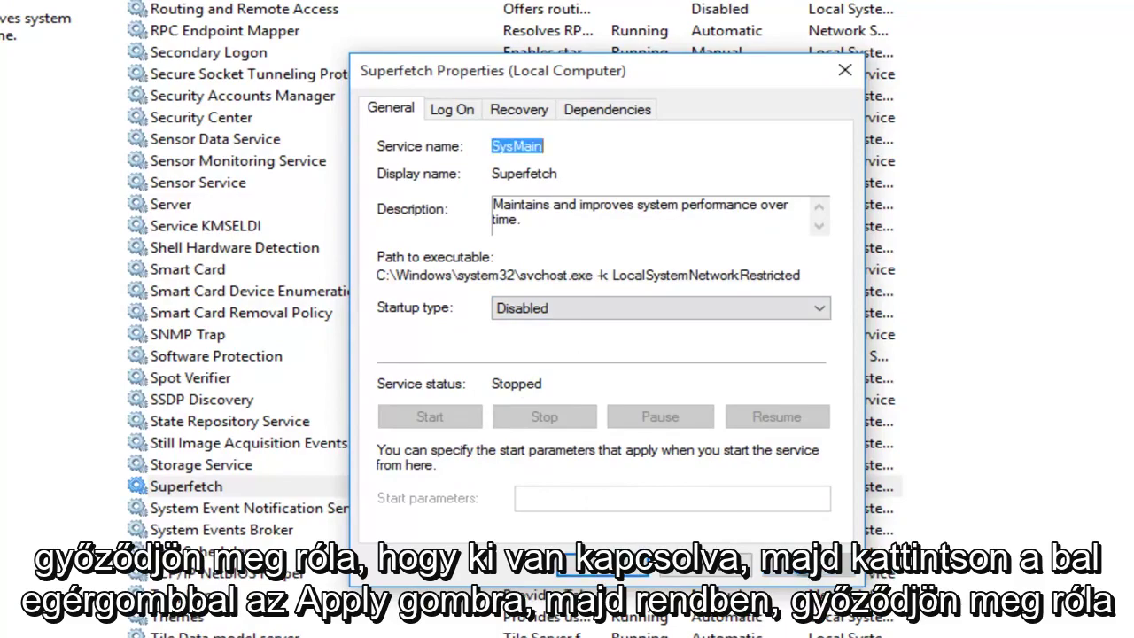
{"action": "left_click", "coordinate": [602, 571]}
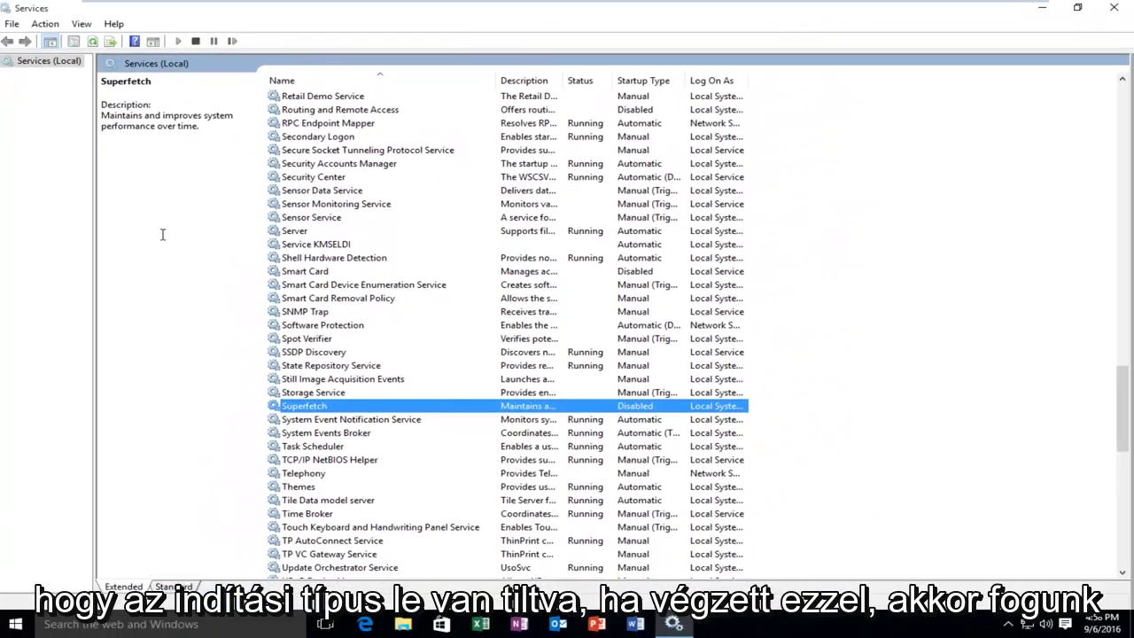
{"action": "left_click", "coordinate": [1114, 8]}
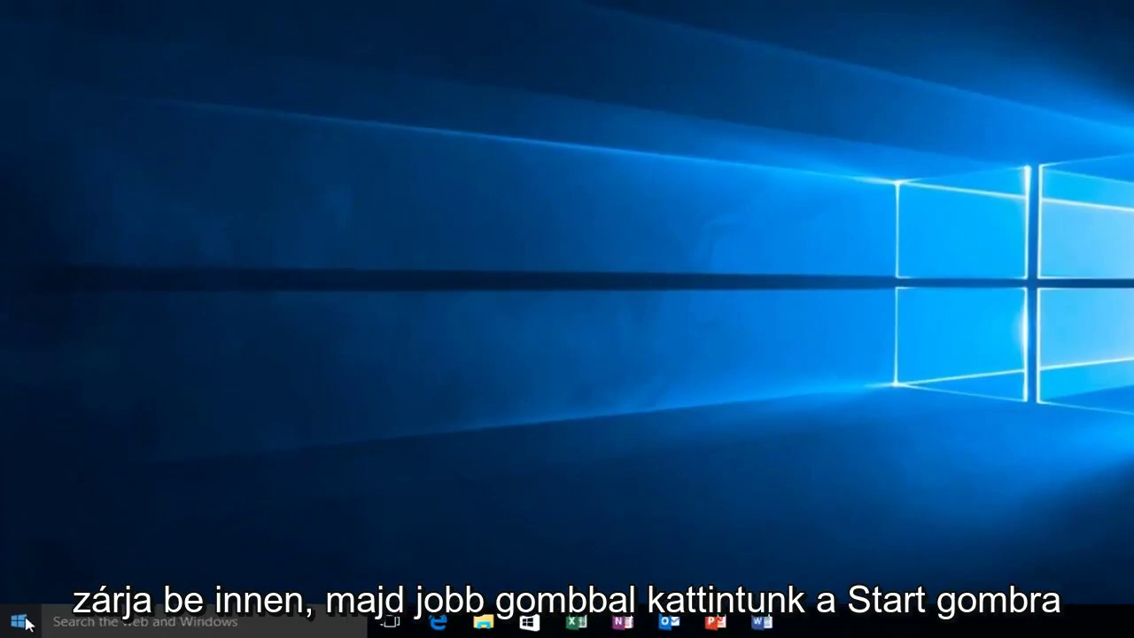
Launch regedit from the Run dialog and approve the User Account Control prompt.
{"action": "right_click", "coordinate": [18, 624]}
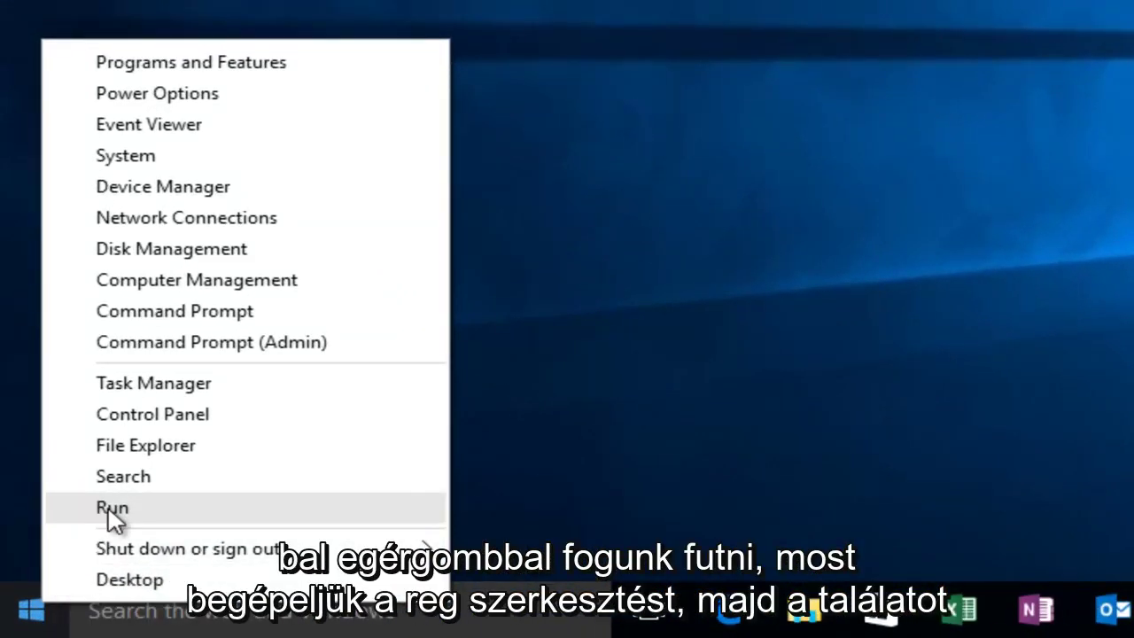
{"action": "left_click", "coordinate": [113, 514]}
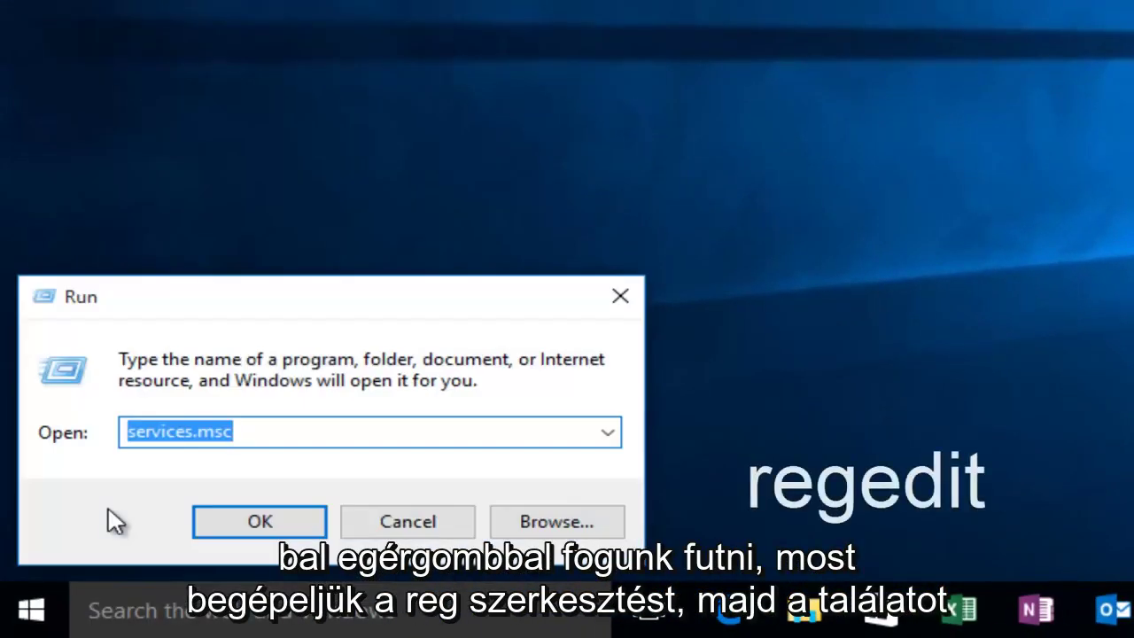
{"action": "type", "text": "regedit"}
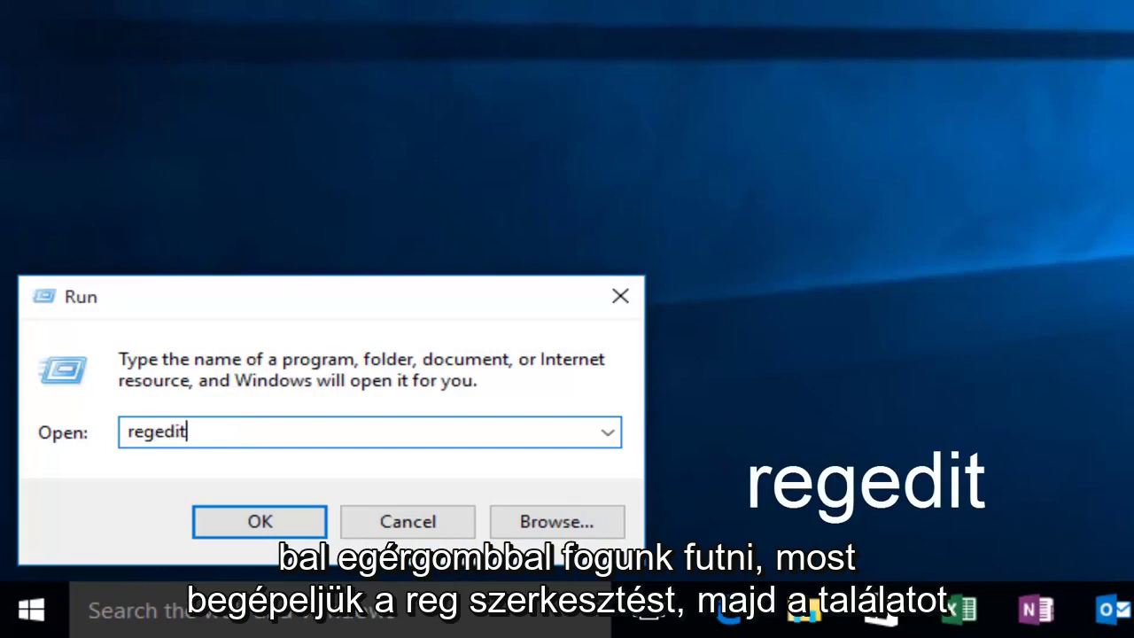
{"action": "key", "text": "Return"}
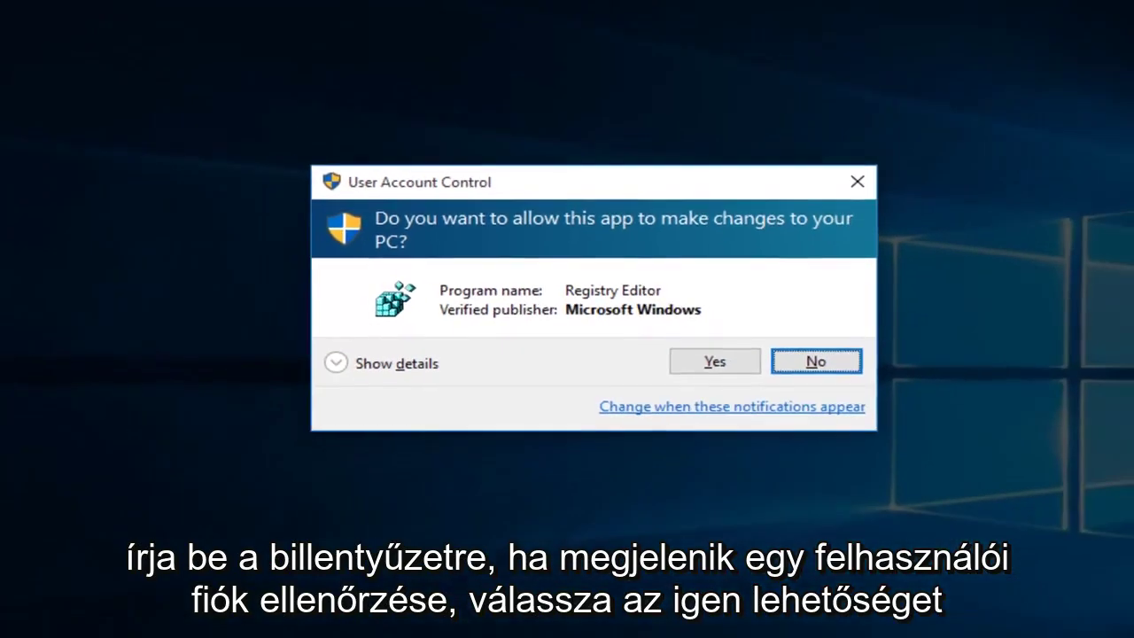
{"action": "left_click", "coordinate": [687, 339]}
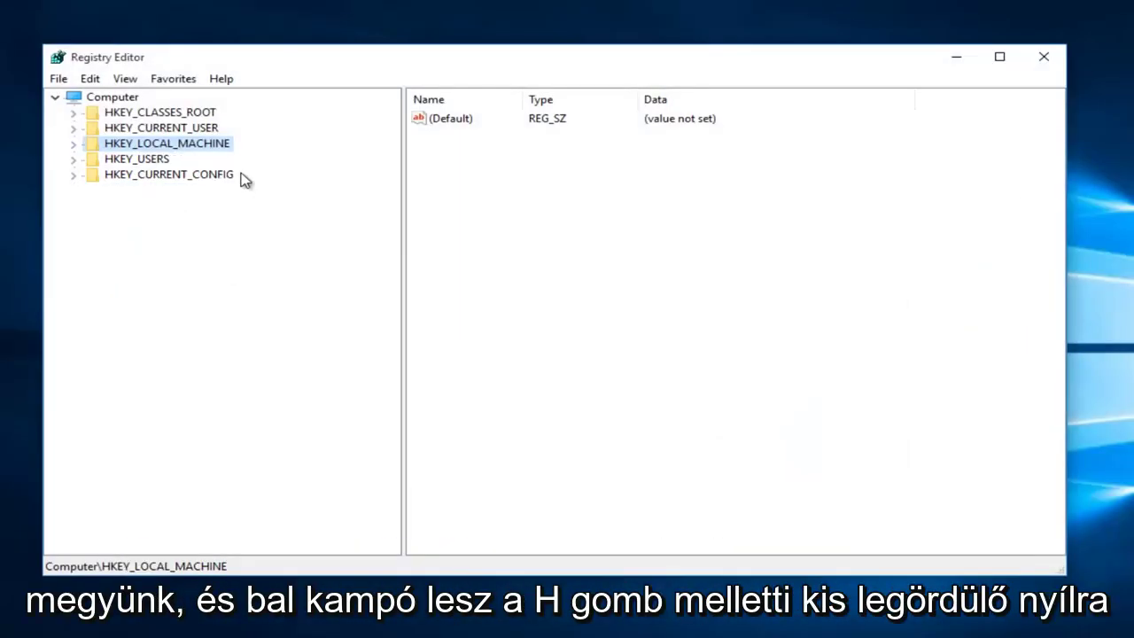
Navigate HKEY_LOCAL_MACHINE\SYSTEM\ControlSet001\Control\Session Manager\Memory Management\PrefetchParameters.
{"action": "left_click", "coordinate": [73, 144]}
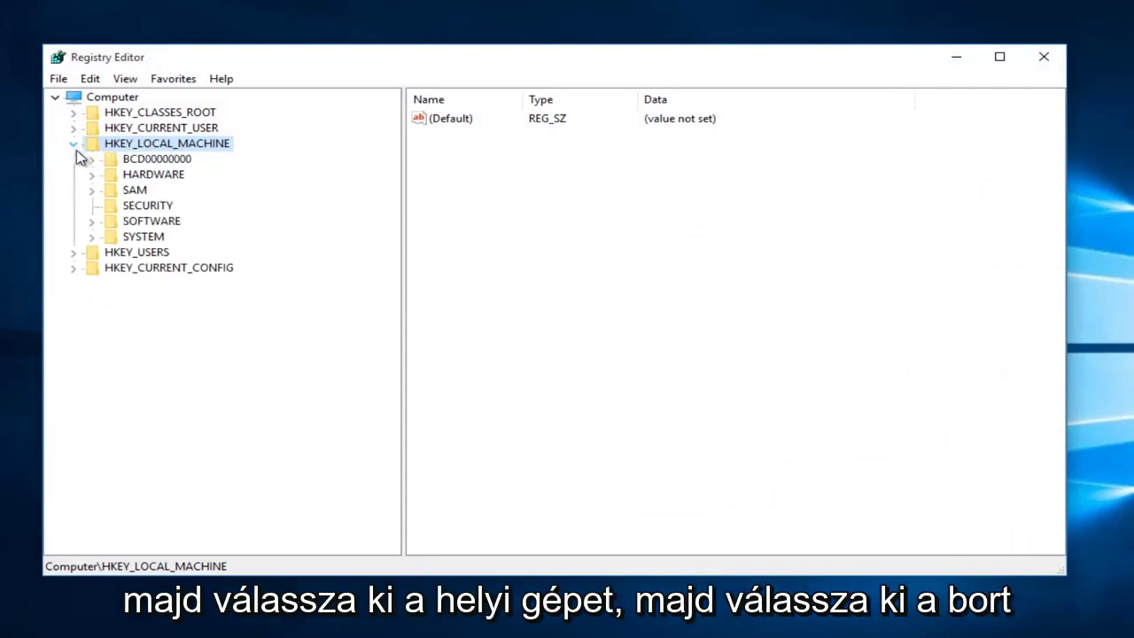
{"action": "left_click", "coordinate": [91, 238]}
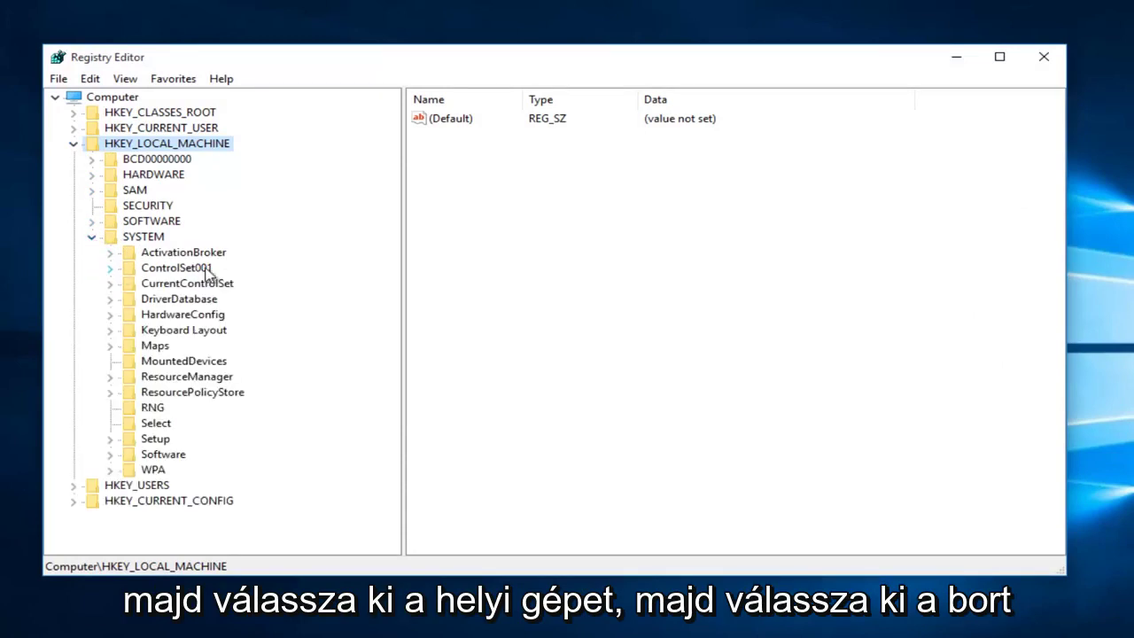
{"action": "left_click", "coordinate": [110, 269]}
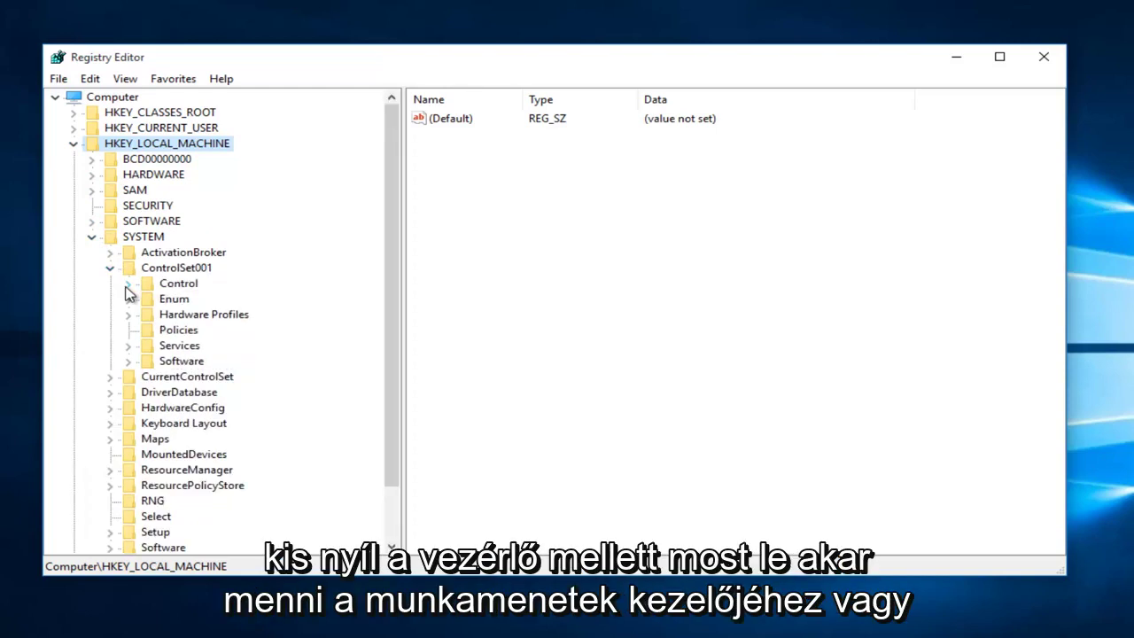
{"action": "left_click", "coordinate": [127, 285]}
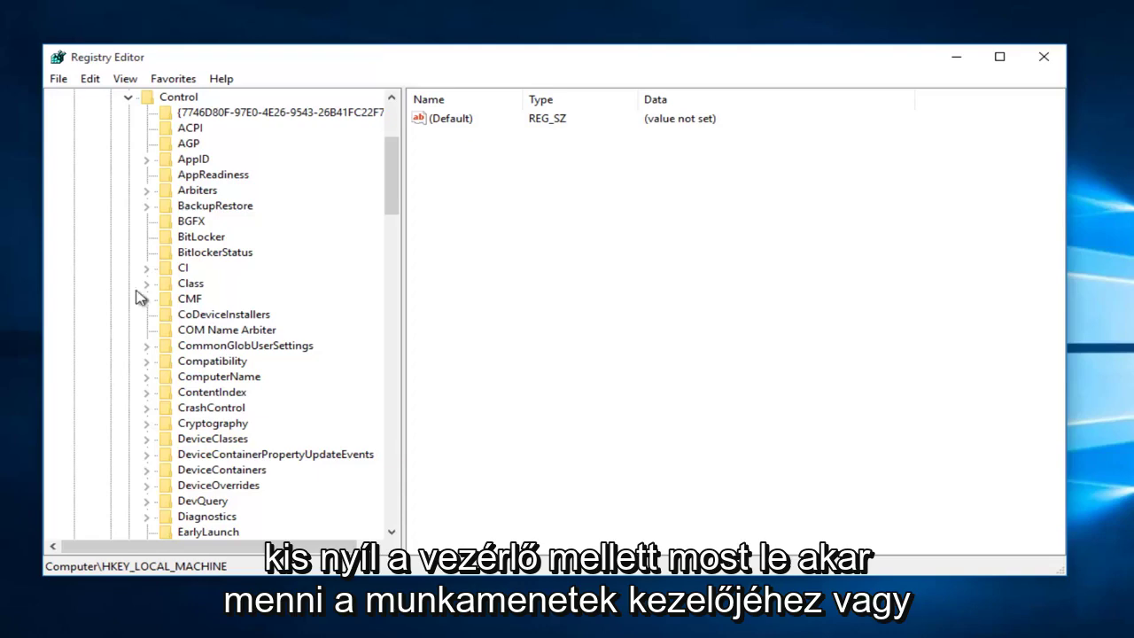
{"action": "left_click_drag", "start_coordinate": [392, 204], "coordinate": [370, 359]}
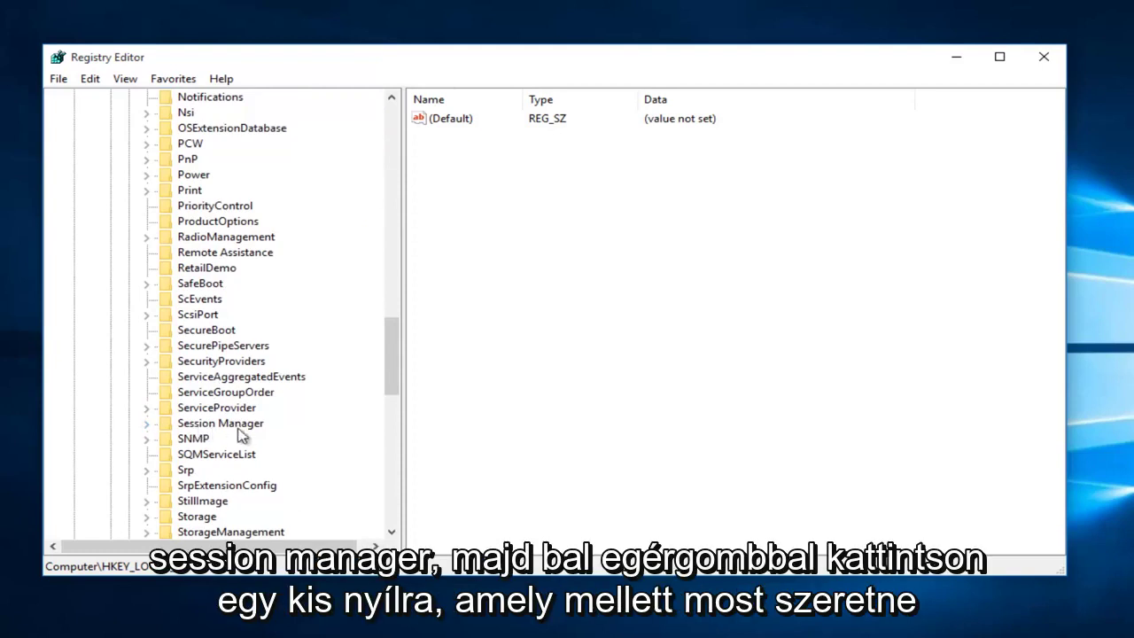
{"action": "scroll", "coordinate": [244, 435], "scroll_direction": "down", "scroll_amount": 1}
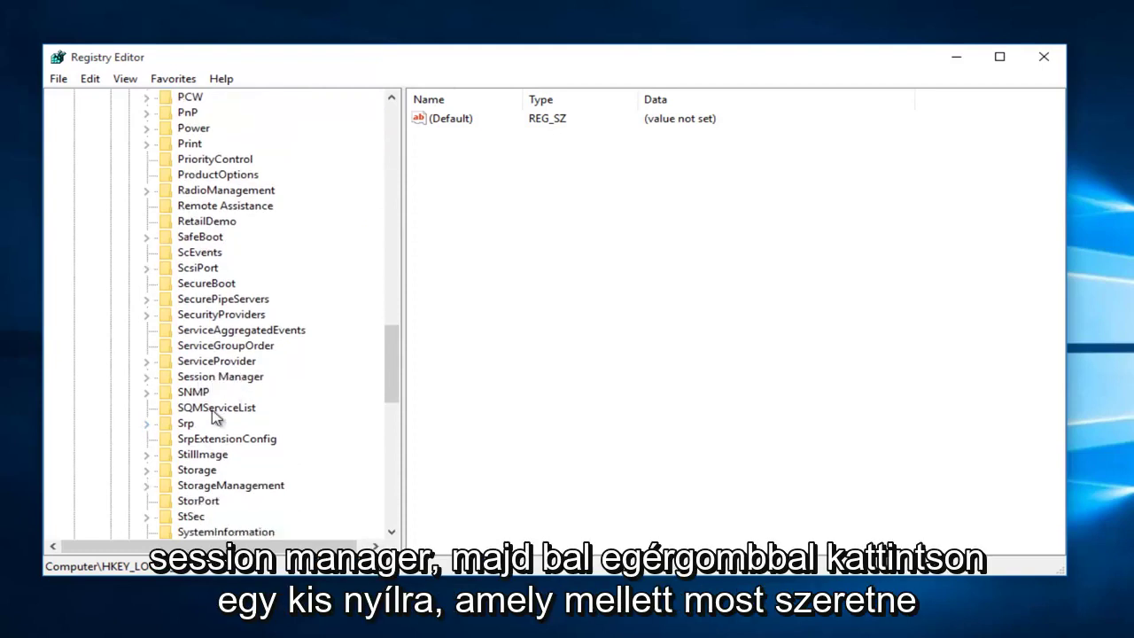
{"action": "left_click", "coordinate": [147, 376]}
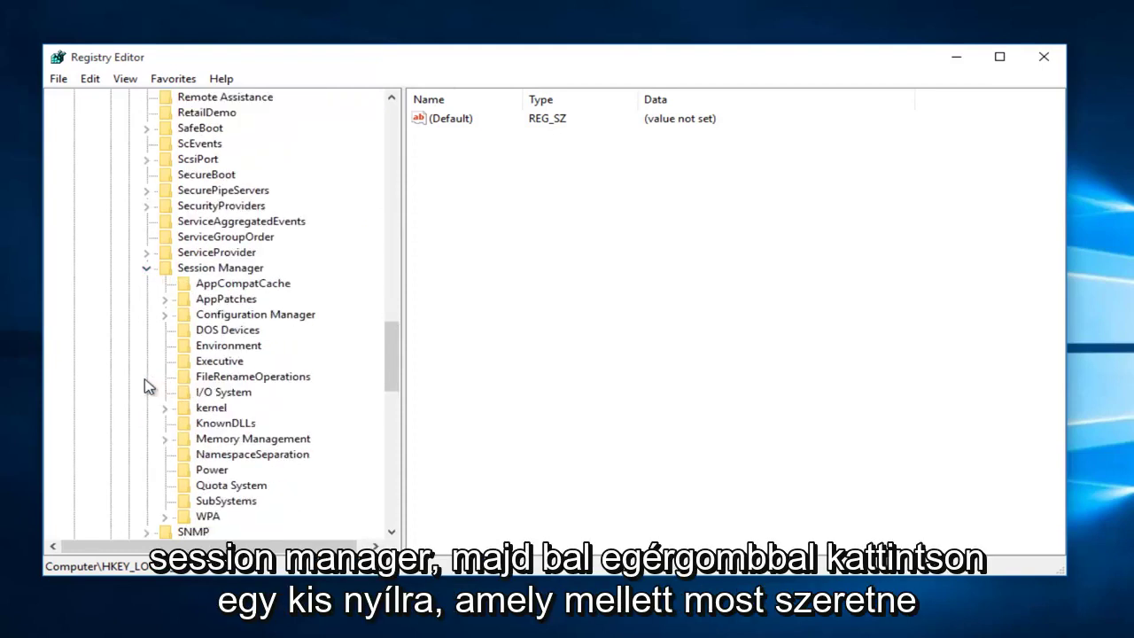
{"action": "left_click", "coordinate": [166, 442]}
{"action": "left_click", "coordinate": [168, 441]}
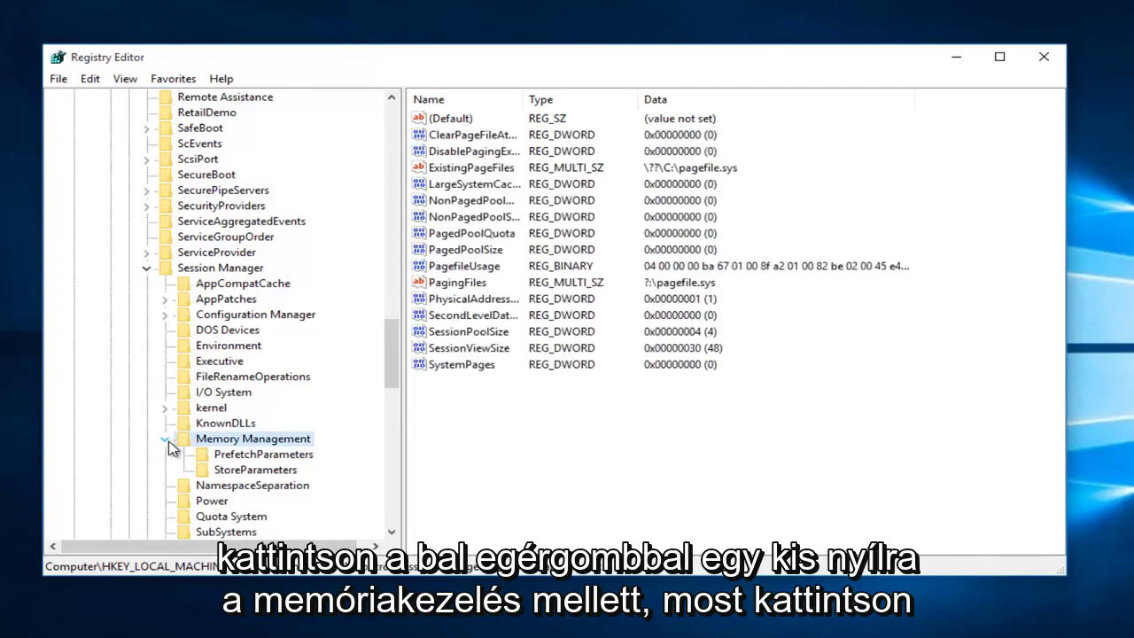
{"action": "left_click", "coordinate": [232, 457]}
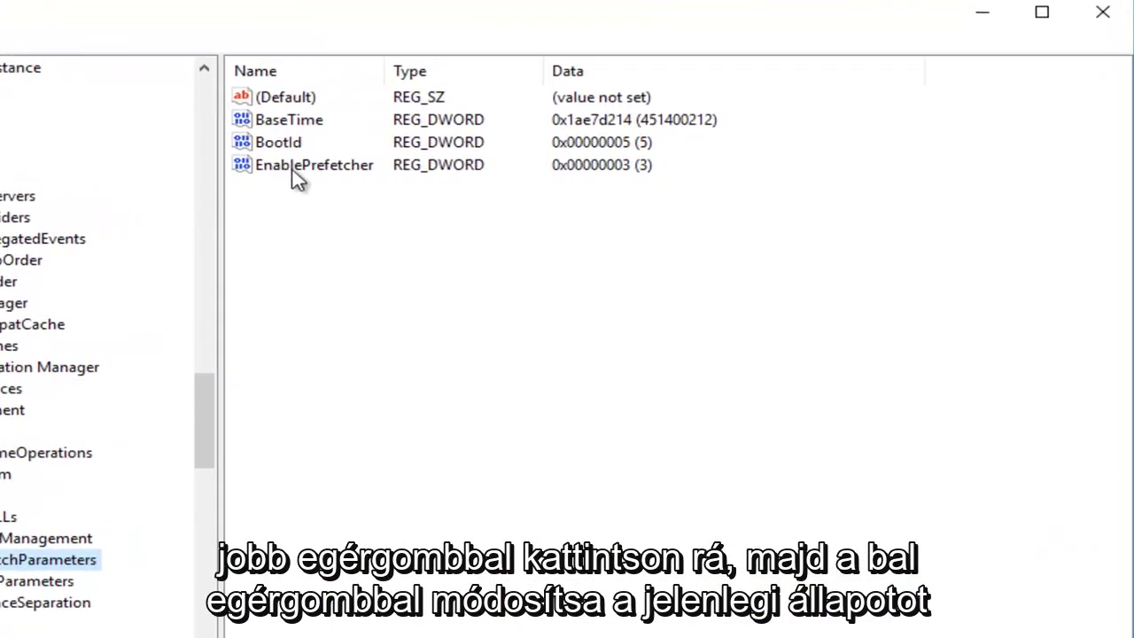
Change EnablePrefetcher's value data from 3 to 0 and save it.
{"action": "right_click", "coordinate": [293, 169]}
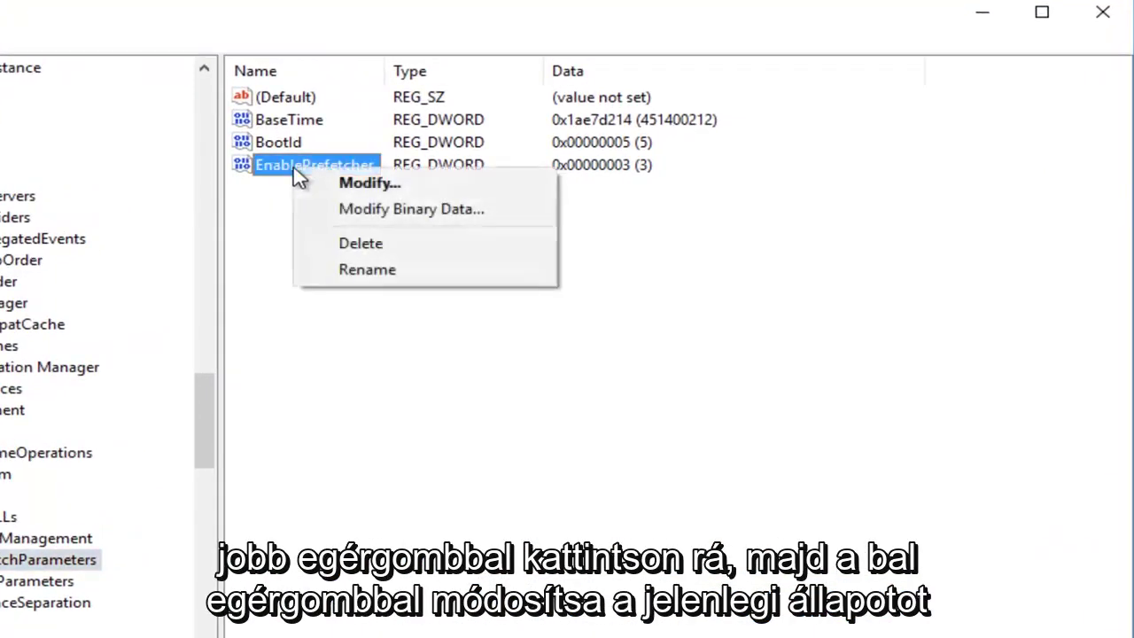
{"action": "left_click", "coordinate": [350, 185]}
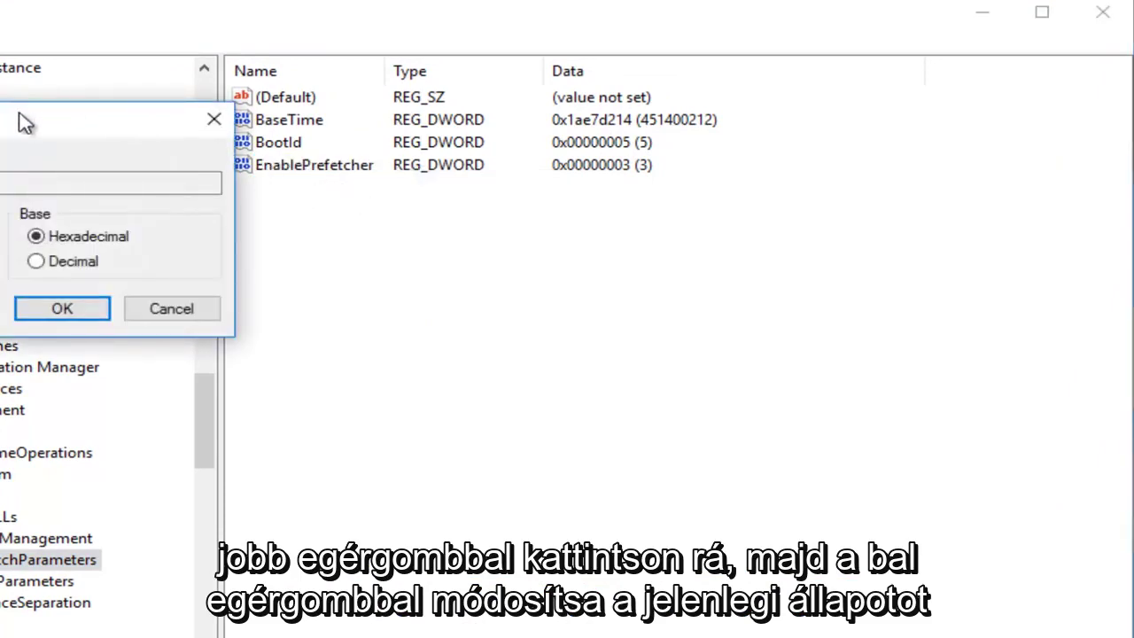
{"action": "left_click_drag", "start_coordinate": [20, 119], "coordinate": [610, 236]}
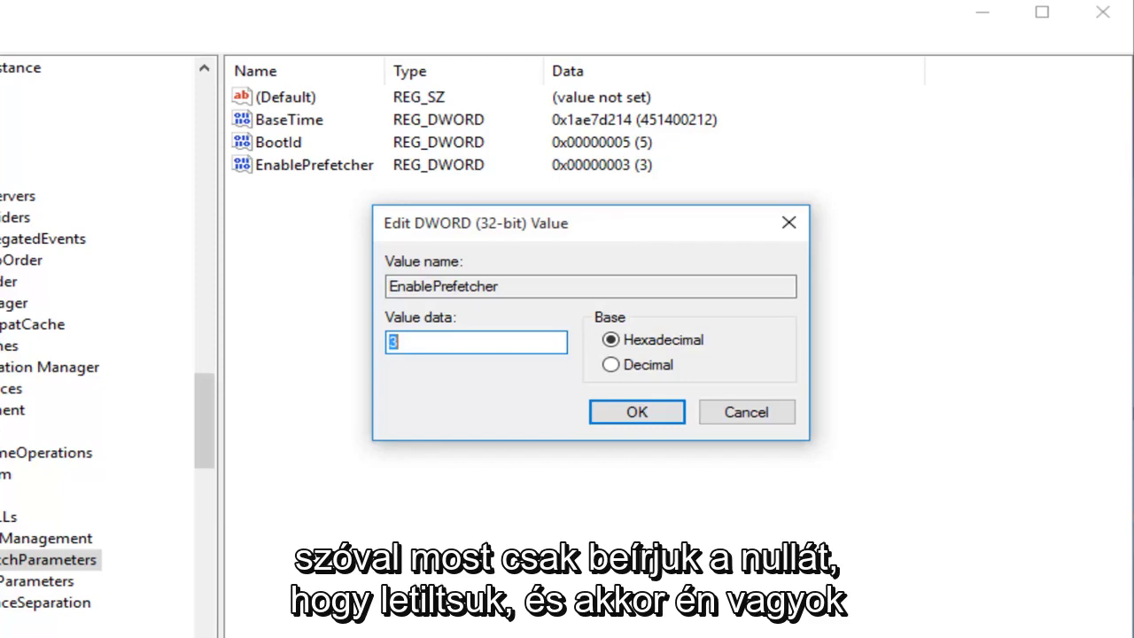
{"action": "type", "text": "0"}
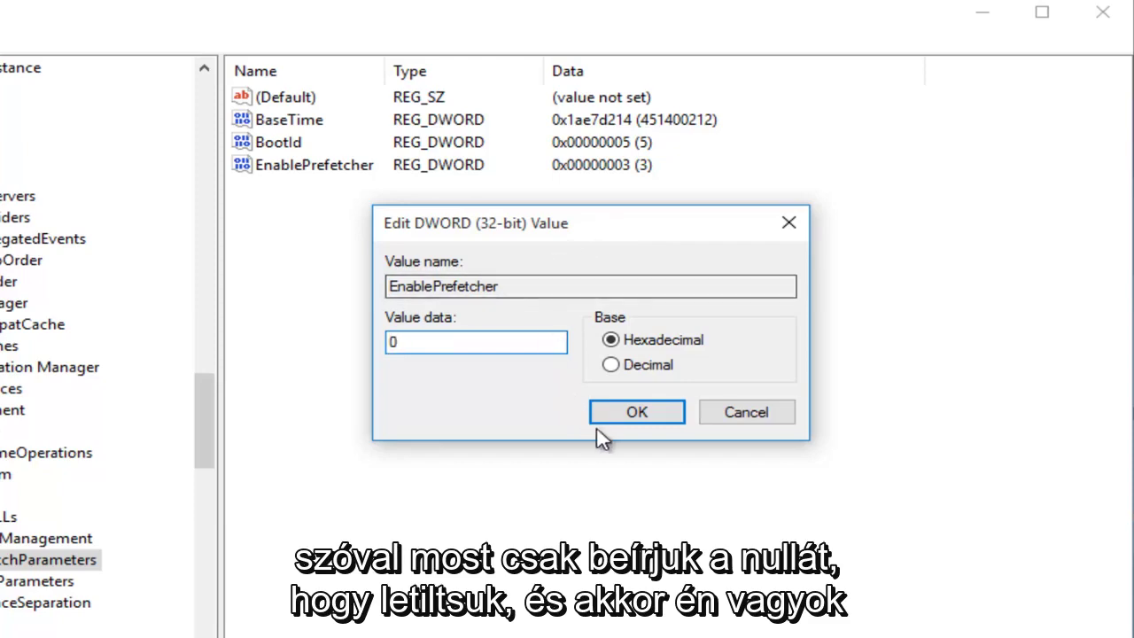
{"action": "left_click", "coordinate": [625, 417]}
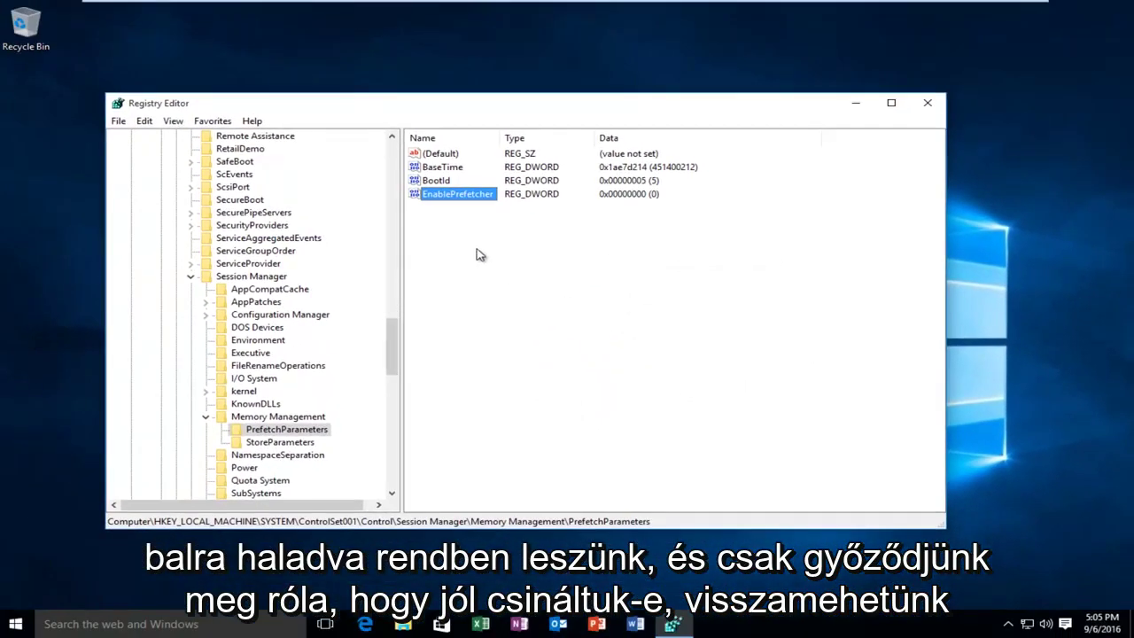
Reopen the EnablePrefetcher editor to confirm its value data reads 0.
{"action": "left_click", "coordinate": [474, 252]}
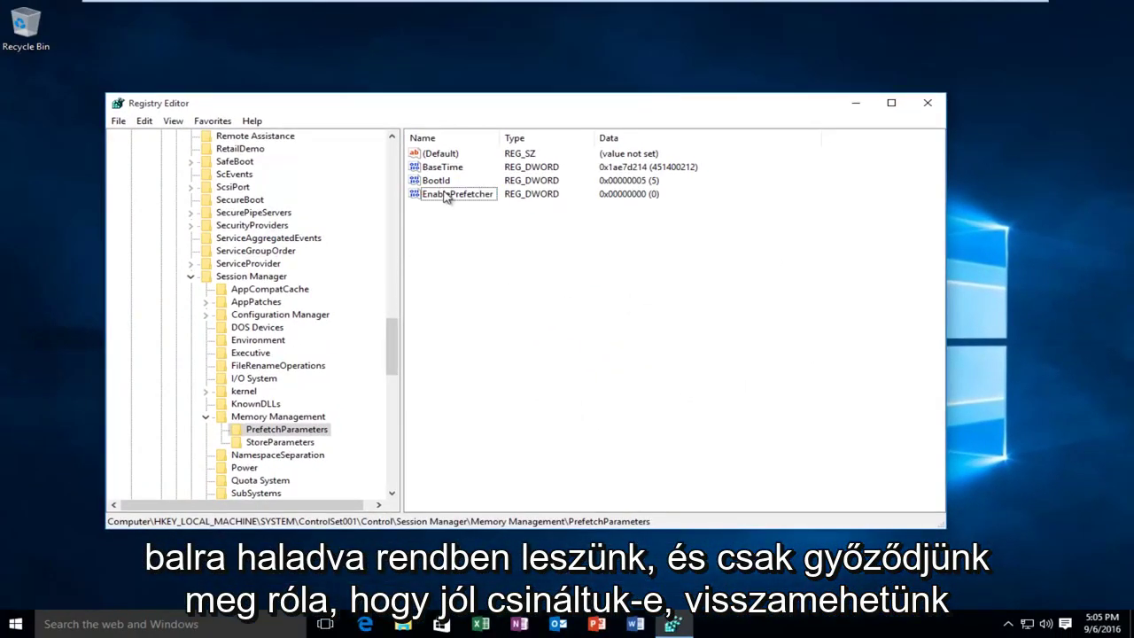
{"action": "right_click", "coordinate": [445, 195]}
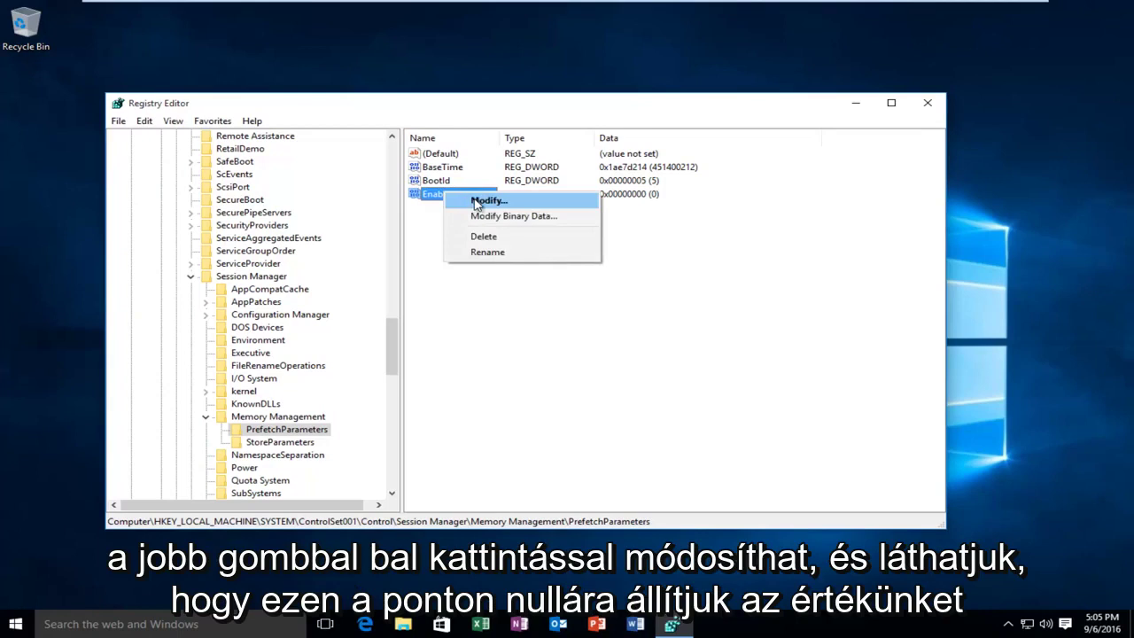
{"action": "left_click", "coordinate": [488, 201]}
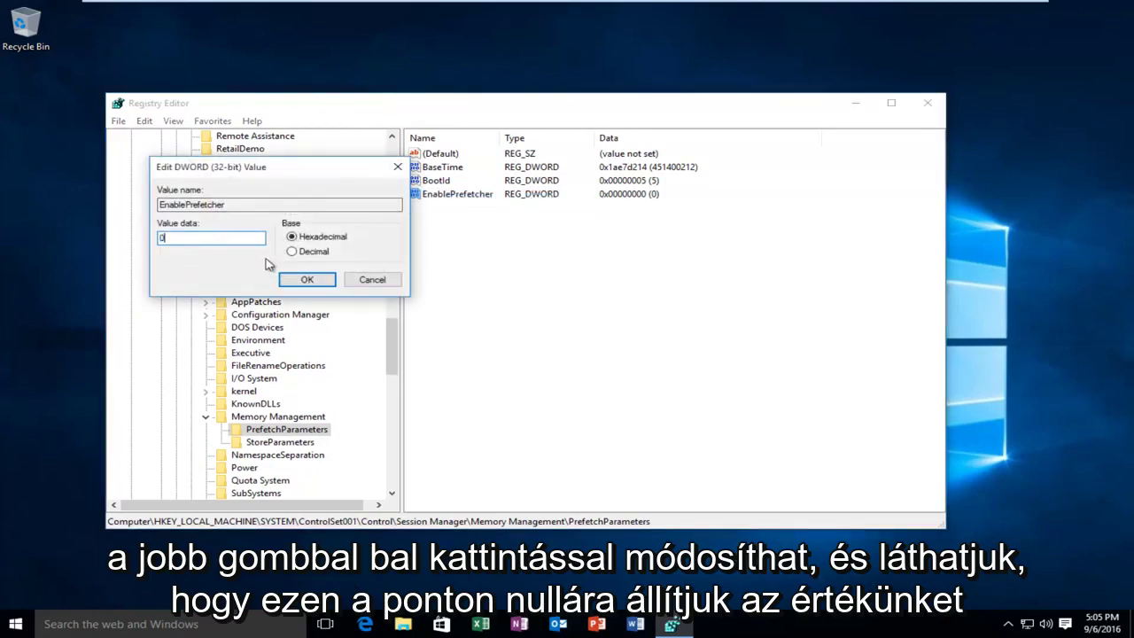